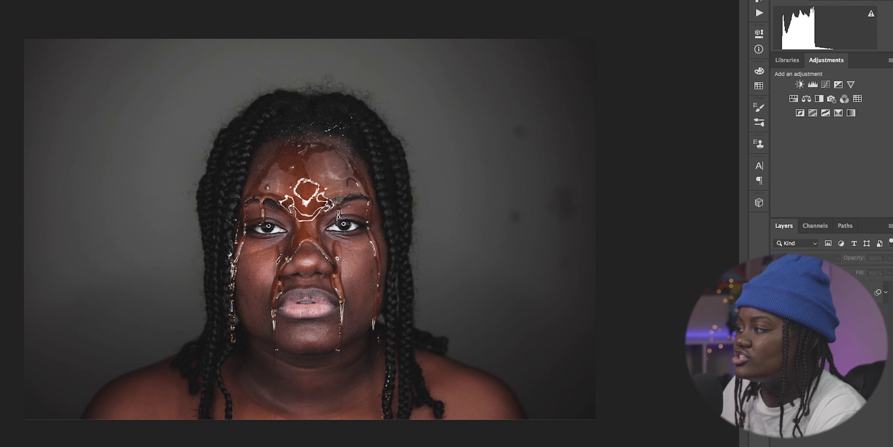
Select the MAIN layer and try widening the crop box to both sides, then cancel it.
key("c")
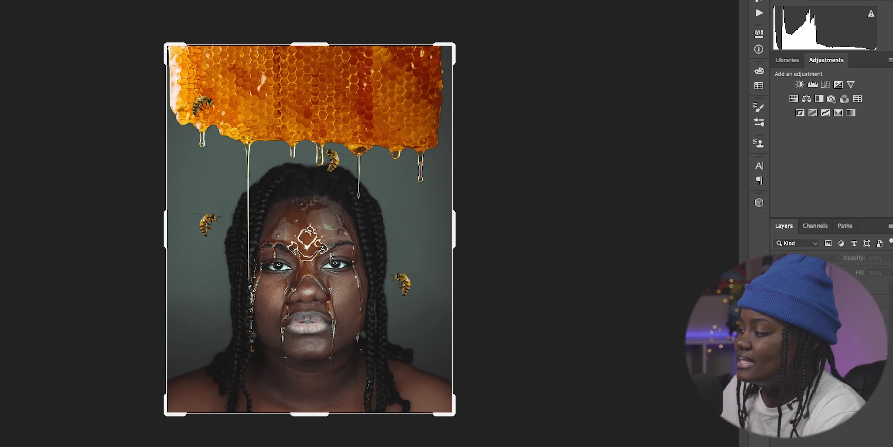
key("v")
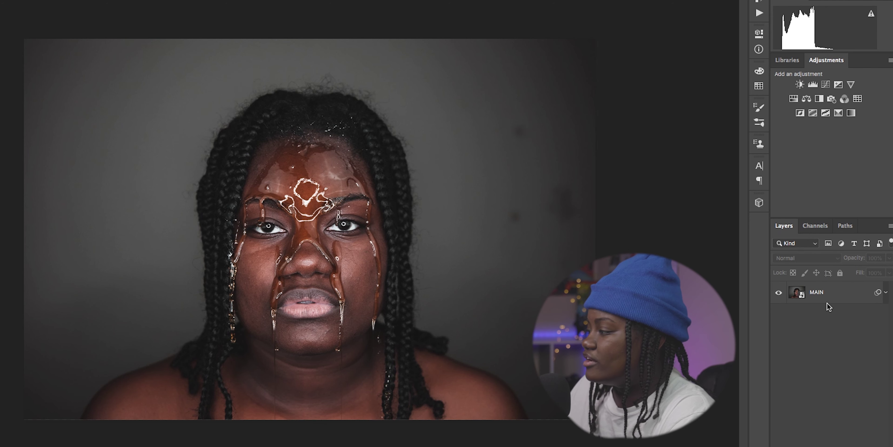
left_click(828, 298)
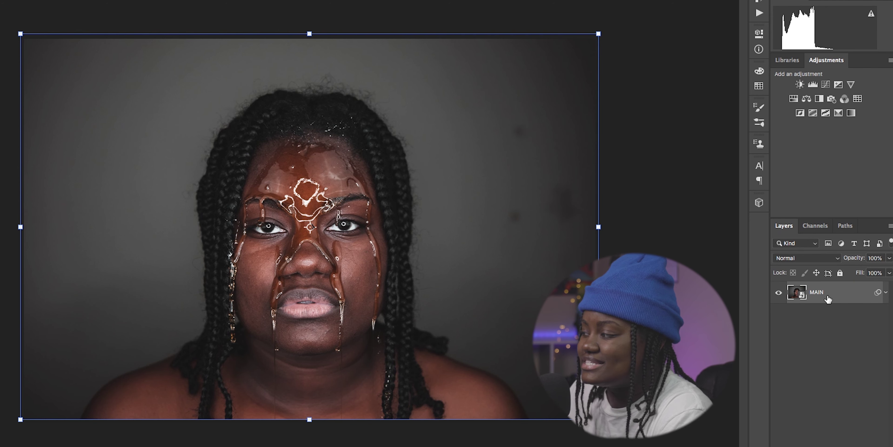
key("c")
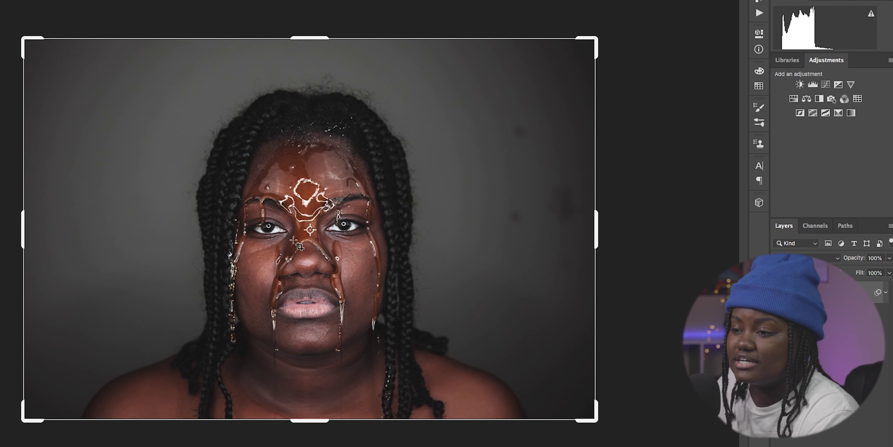
left_click(54, 204)
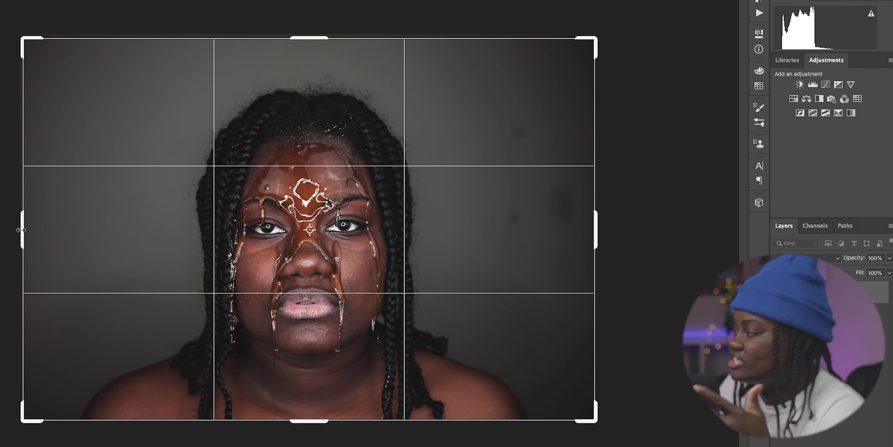
left_click_drag(21, 230, 2, 229)
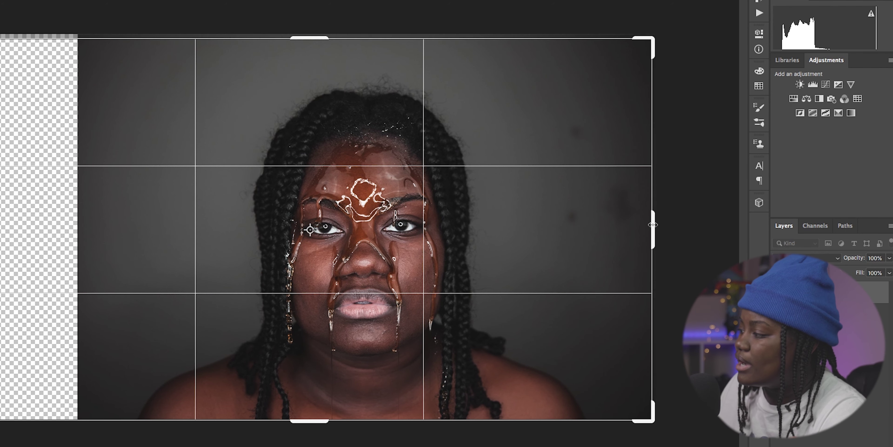
left_click_drag(653, 229, 731, 230)
key("Escape")
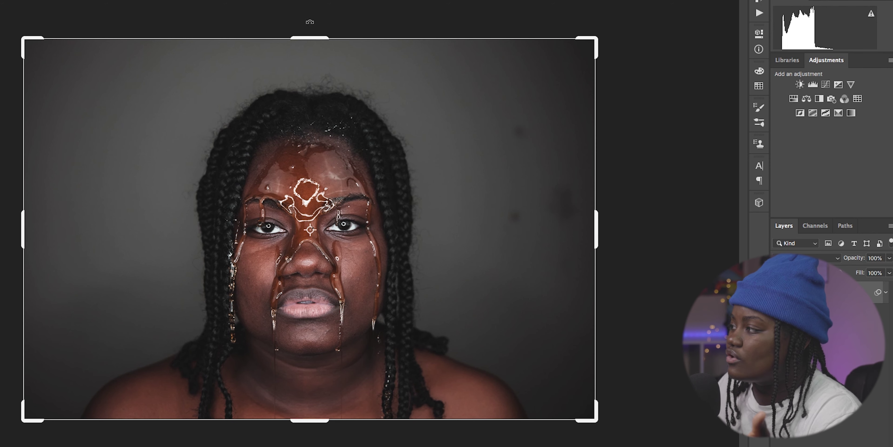
Extend the crop box's top edge above the photo and apply the upward canvas extension.
mouse_move(307, 37)
left_mouse_down()
mouse_move(306, 0)
mouse_move(304, 33)
left_mouse_up()
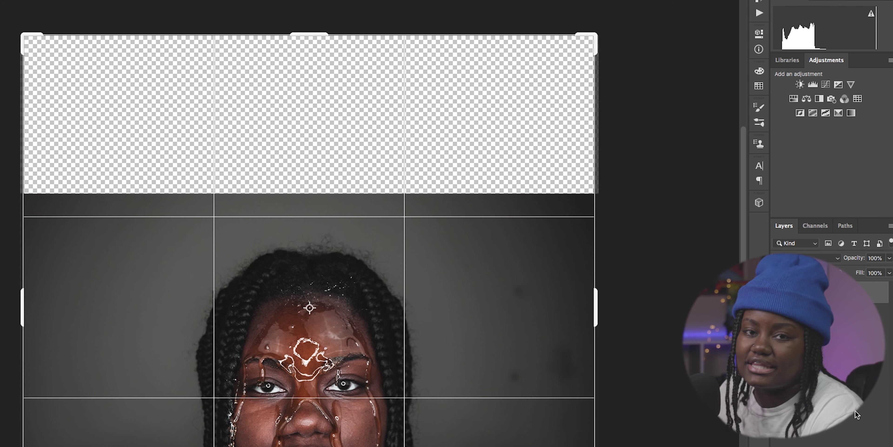
key("Return")
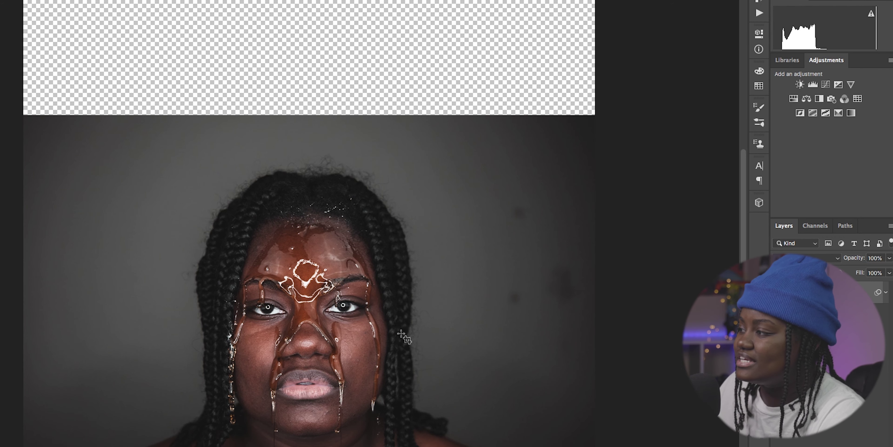
scroll(295, 215, "up", 3)
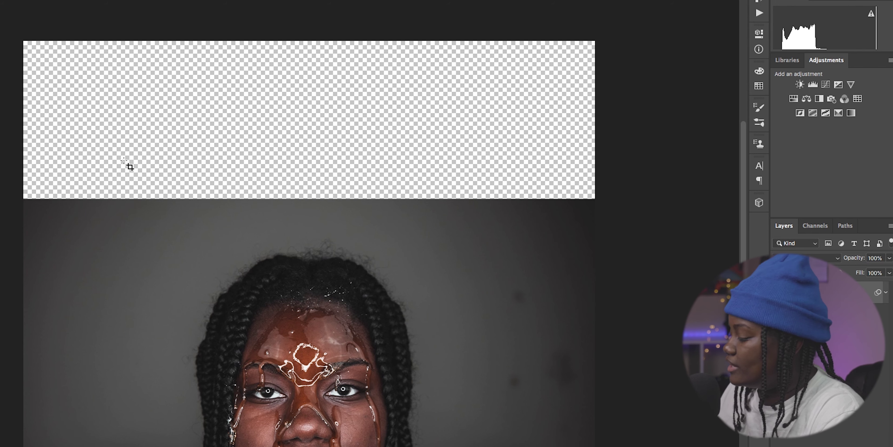
key("ctrl+minus")
key("ctrl+minus")
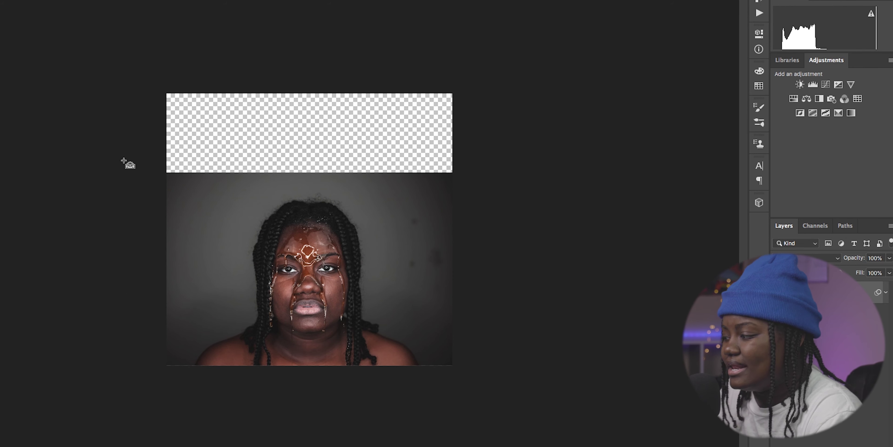
Rasterize the MAIN smart-object layer from its Layers panel context menu.
key("ctrl+plus")
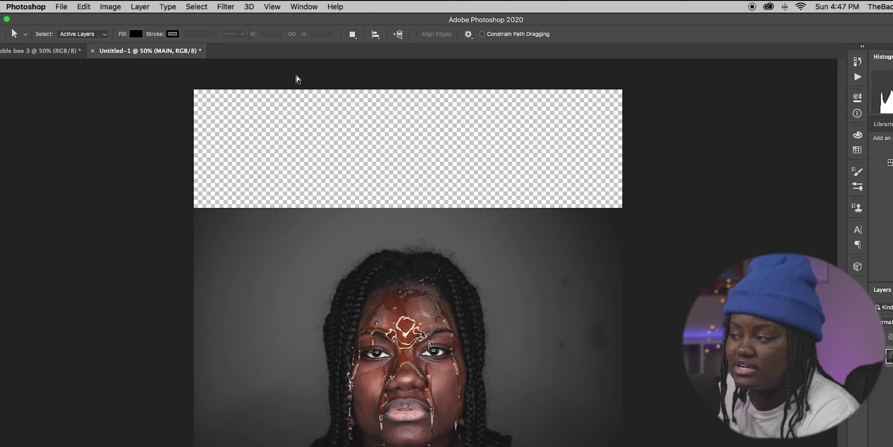
left_click(84, 7)
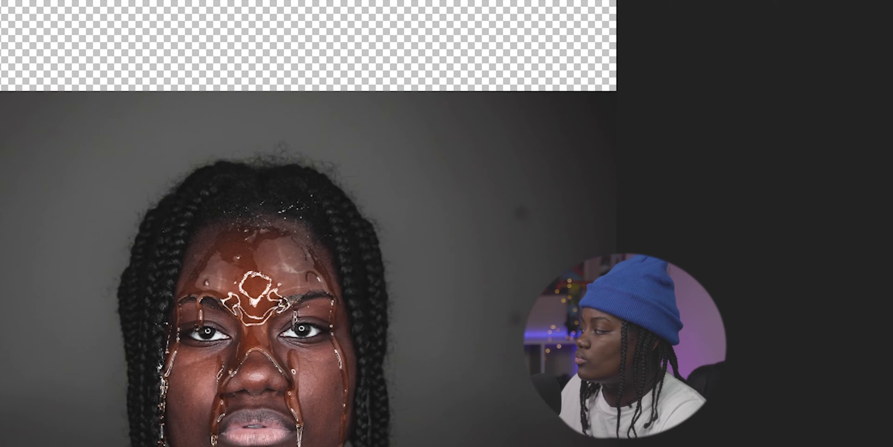
right_click(833, 300)
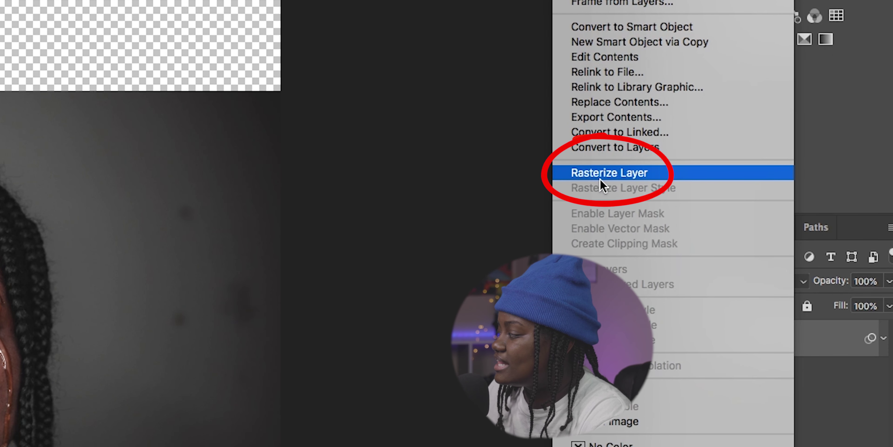
left_click(601, 178)
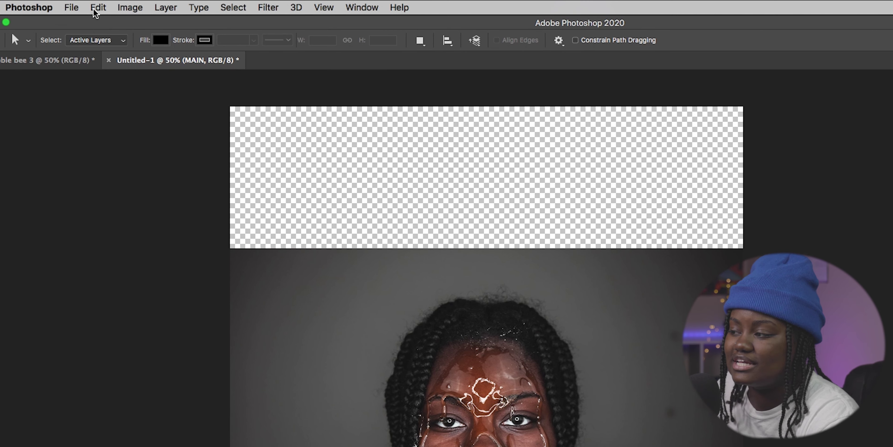
Content-Aware Scale the photo, dragging its top edge up toward the canvas top, and apply.
left_click(98, 7)
left_click(181, 253)
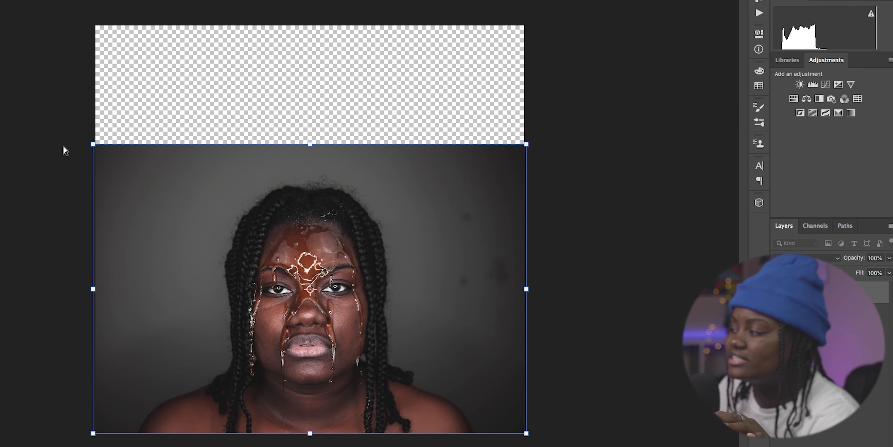
left_click_drag(310, 145, 310, 108)
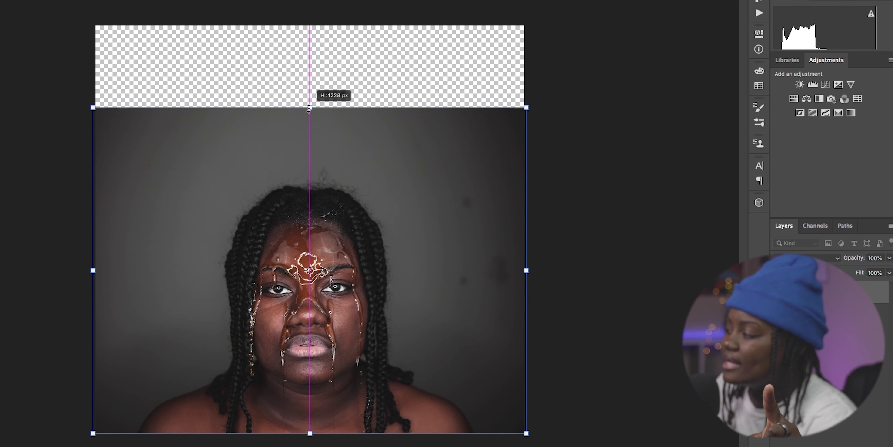
left_click_drag(309, 108, 300, 2)
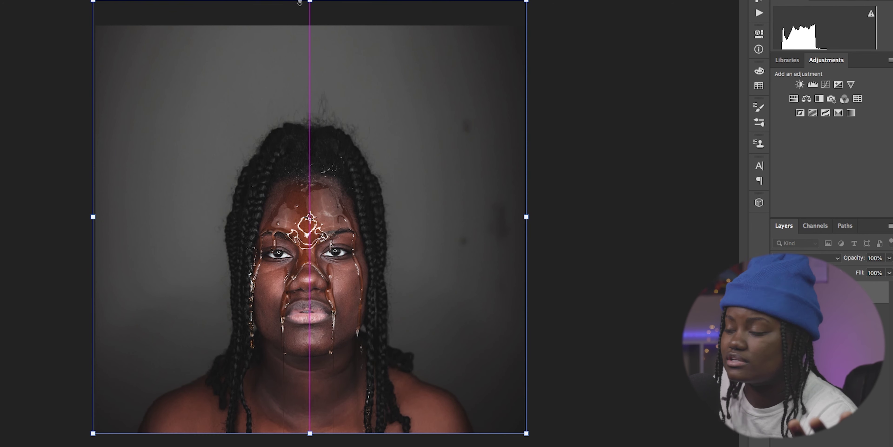
left_click_drag(300, 3, 299, 4)
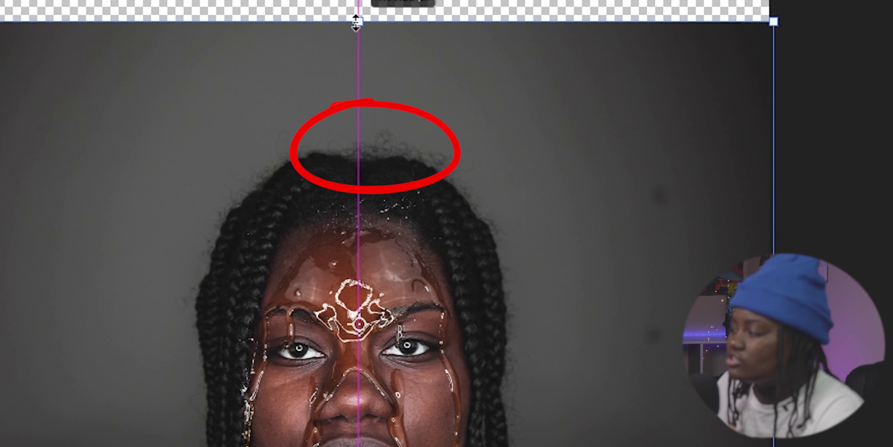
left_click_drag(356, 23, 355, 7)
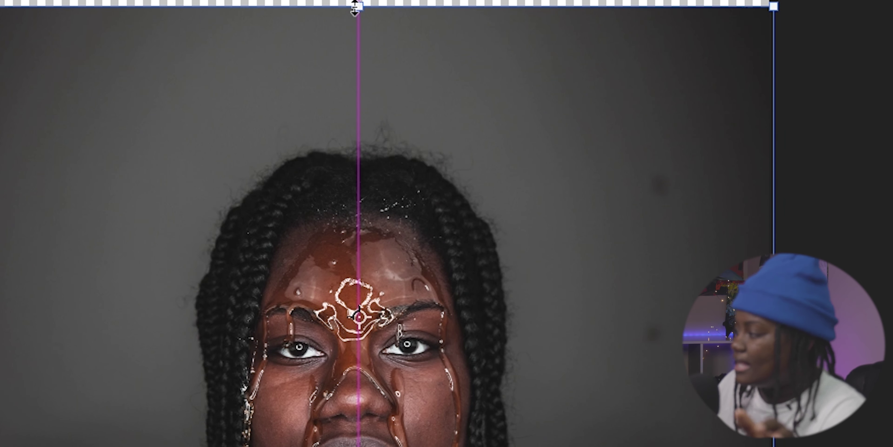
key("Return")
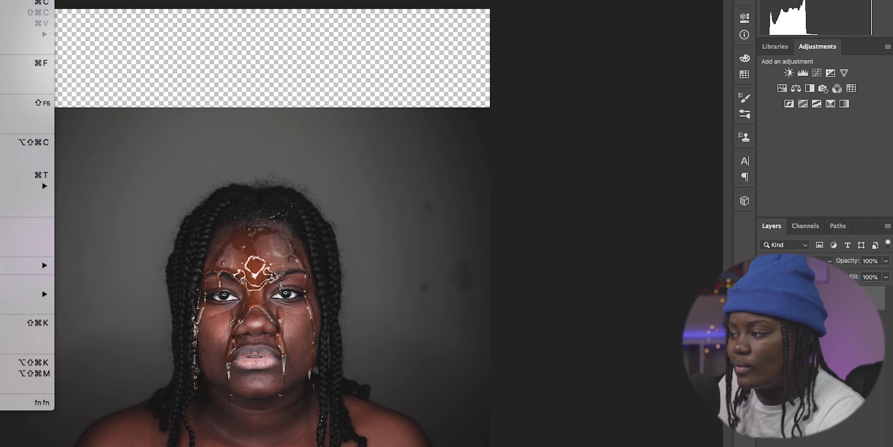
Content-Aware Scale the photo's top edge partway up into the empty strip and apply.
left_click(28, 142)
left_click_drag(256, 104, 250, 56)
key("Return")
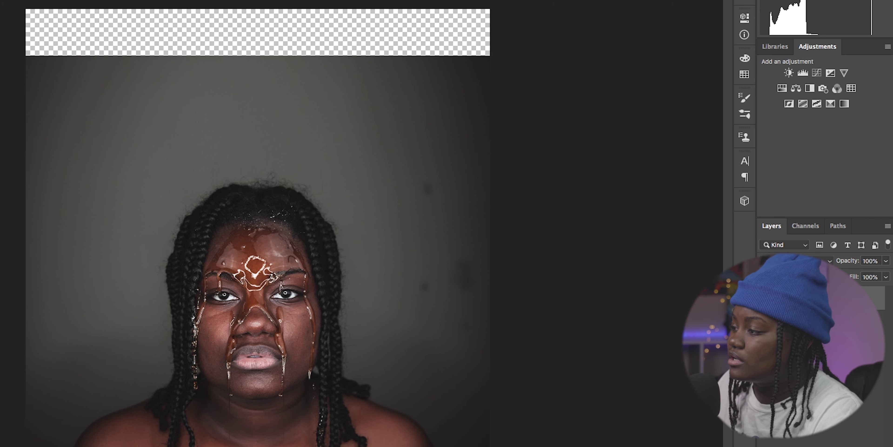
Content-Aware Scale once more, stretching the photo's top edge to the canvas top.
left_click(27, 142)
left_click_drag(258, 56, 256, 12)
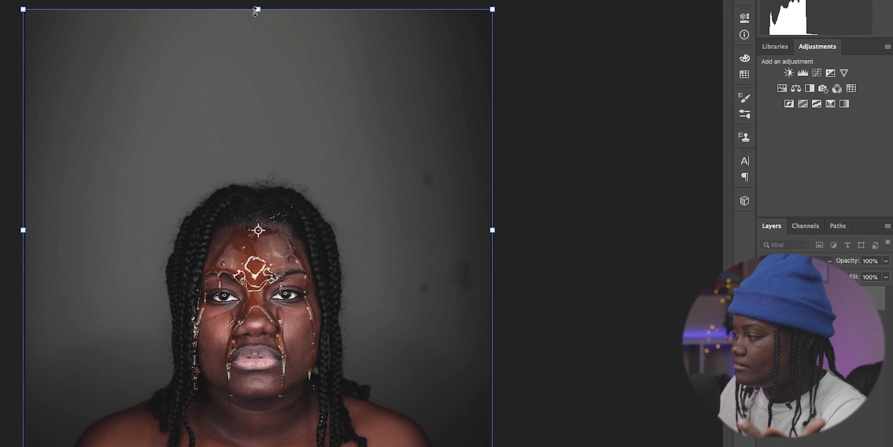
key("Return")
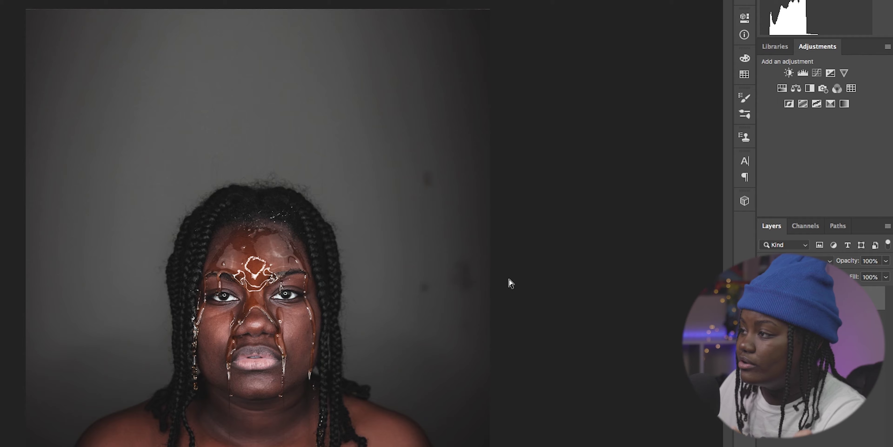